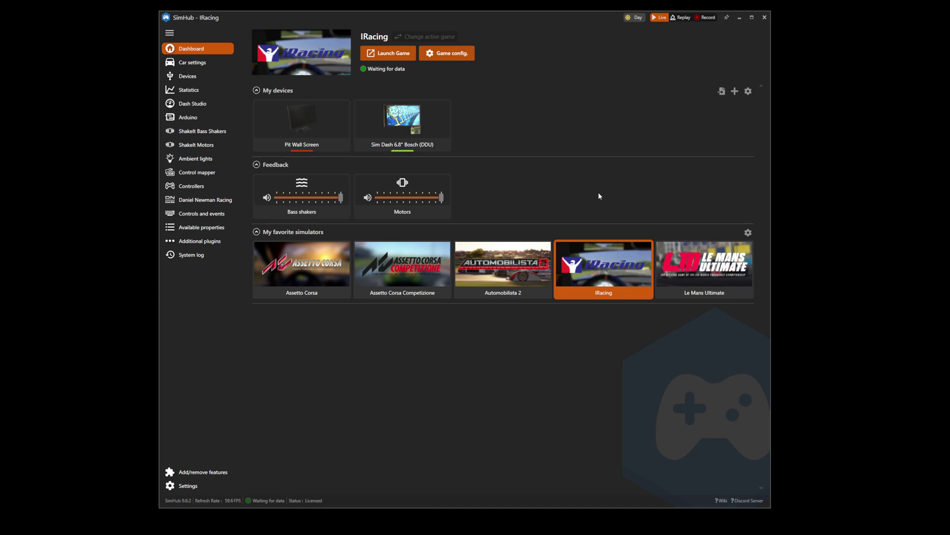
# Open the Arduino hardware settings, glance at RGB Matrix, and return to My Hardware showing both flag boxes
pyautogui.click(208, 119)
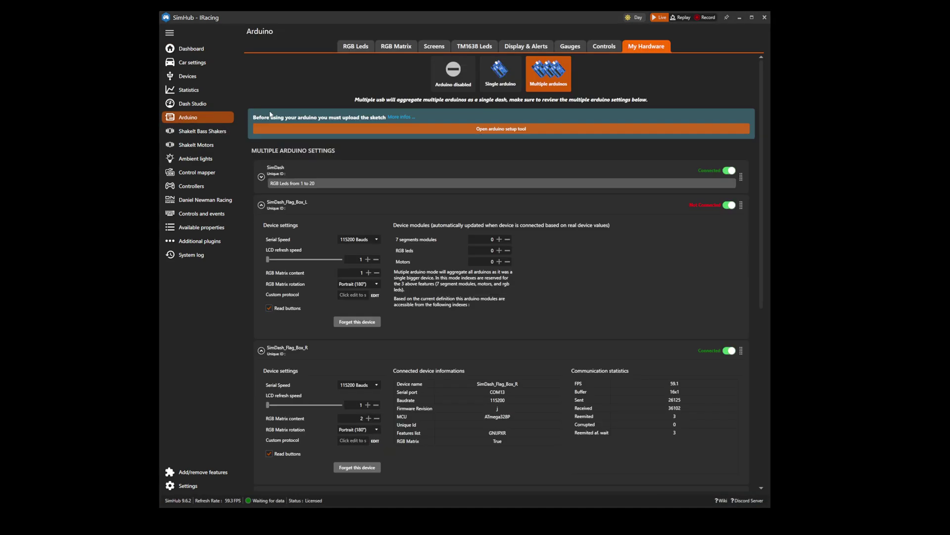
pyautogui.click(384, 49)
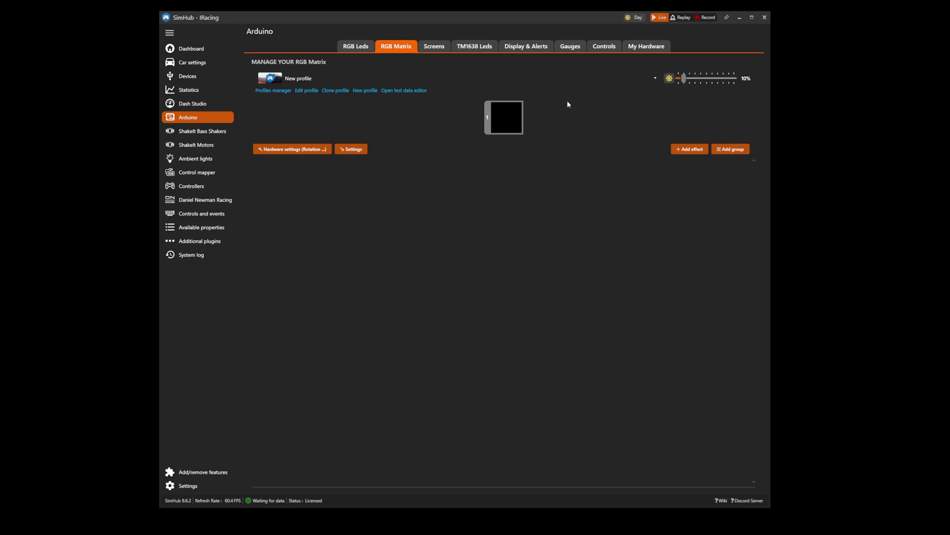
pyautogui.click(659, 50)
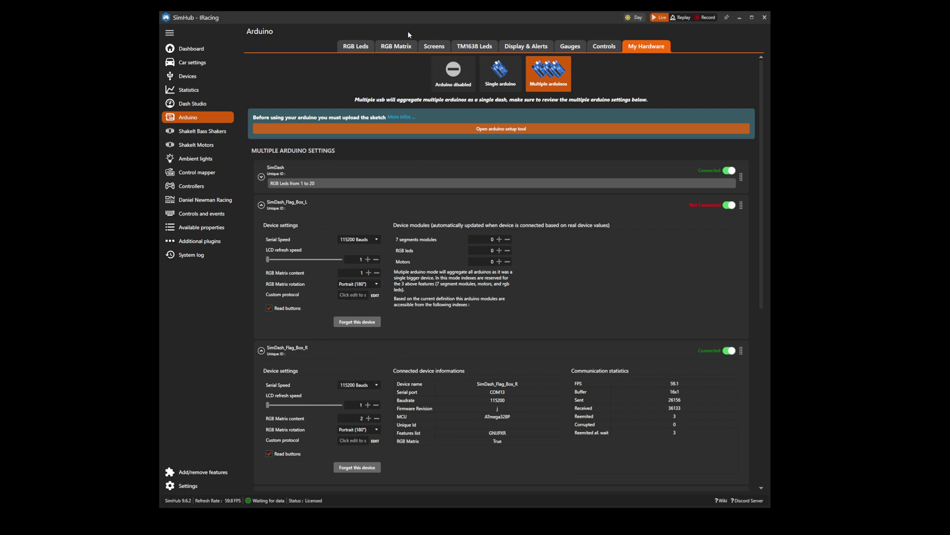
# Add a new 3D-Simgear LED-Flag device under RGB Matrix Devices
pyautogui.click(401, 46)
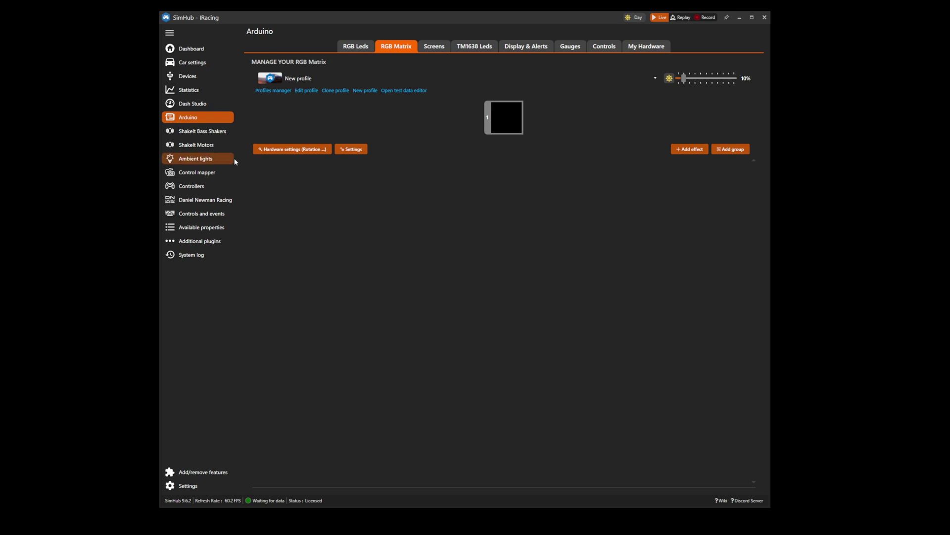
pyautogui.click(201, 78)
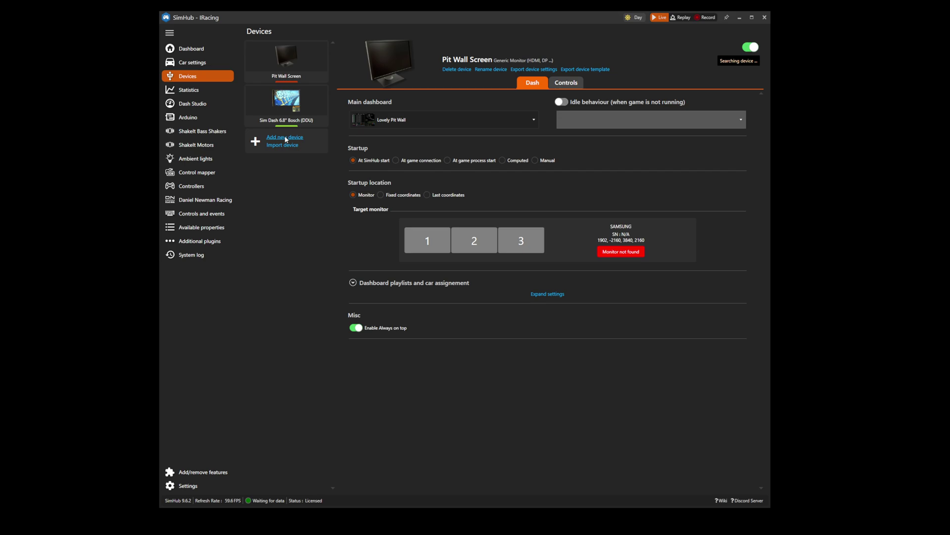
pyautogui.click(284, 138)
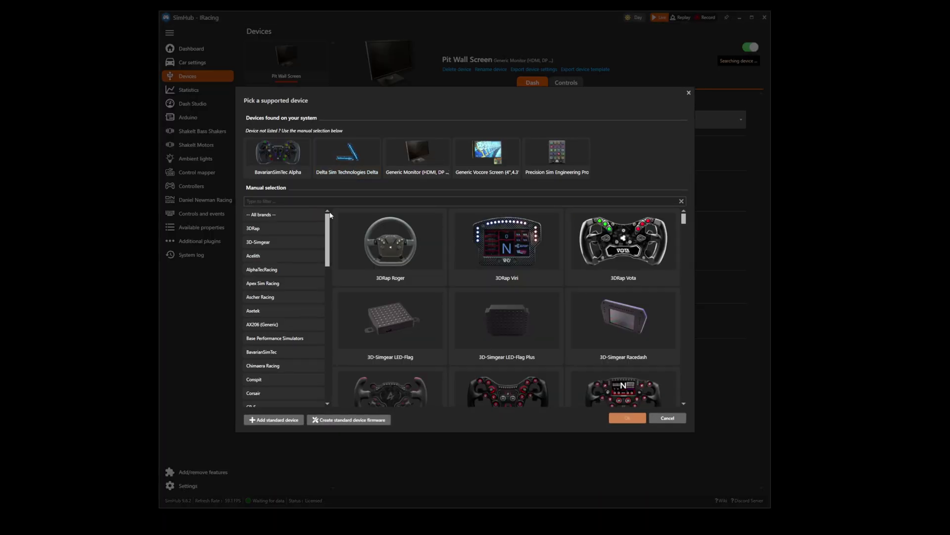
pyautogui.click(399, 314)
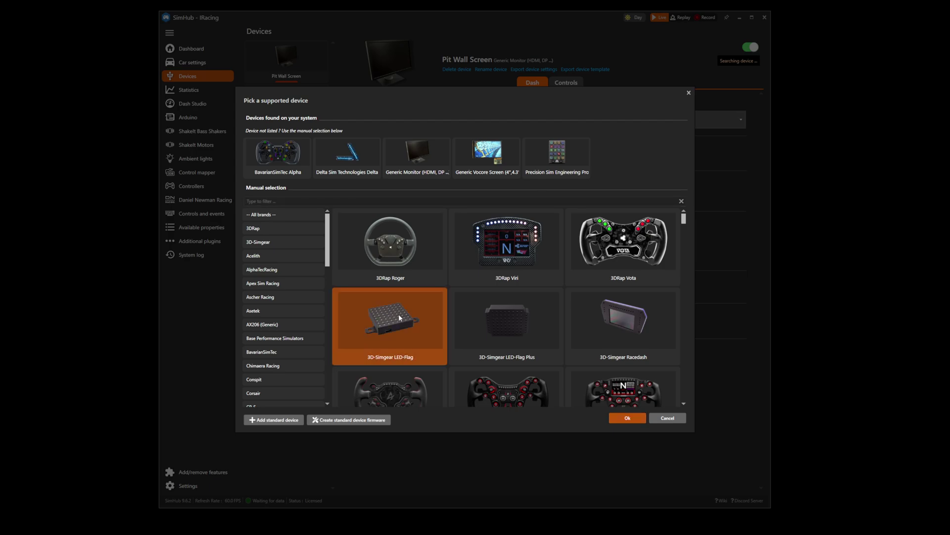
pyautogui.click(634, 419)
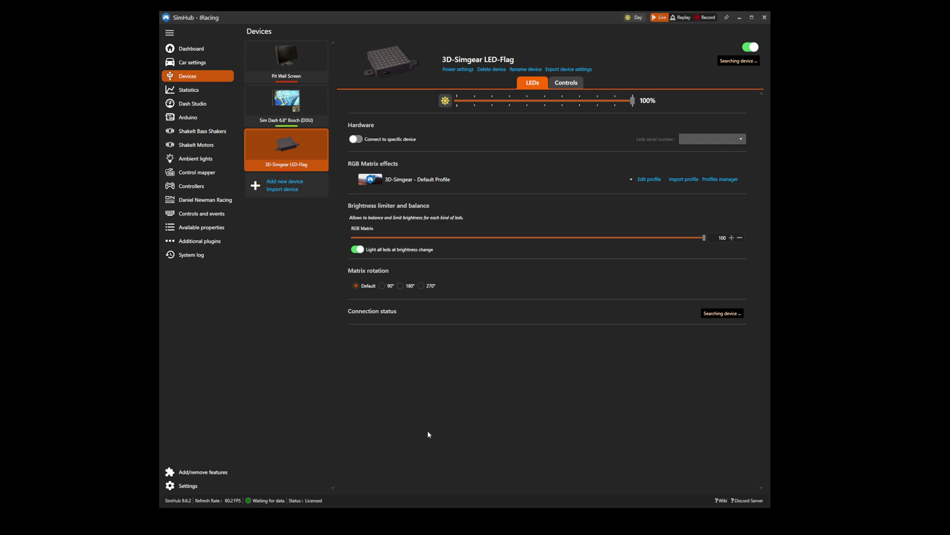
# Open the Daniel Newman Racing Downloads page and expand the Matrix Flag Box 'Choose a Profile' list
pyautogui.moveTo(44, 526)
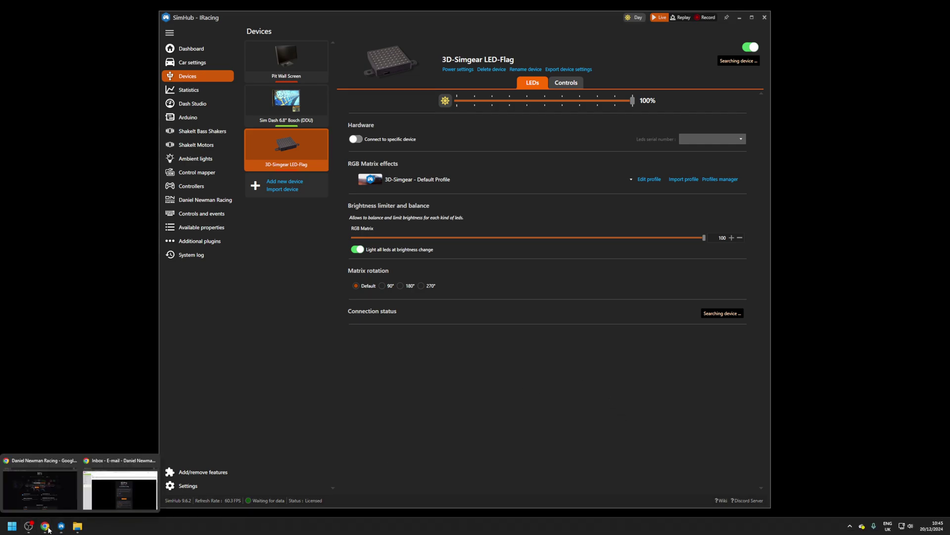
pyautogui.click(76, 489)
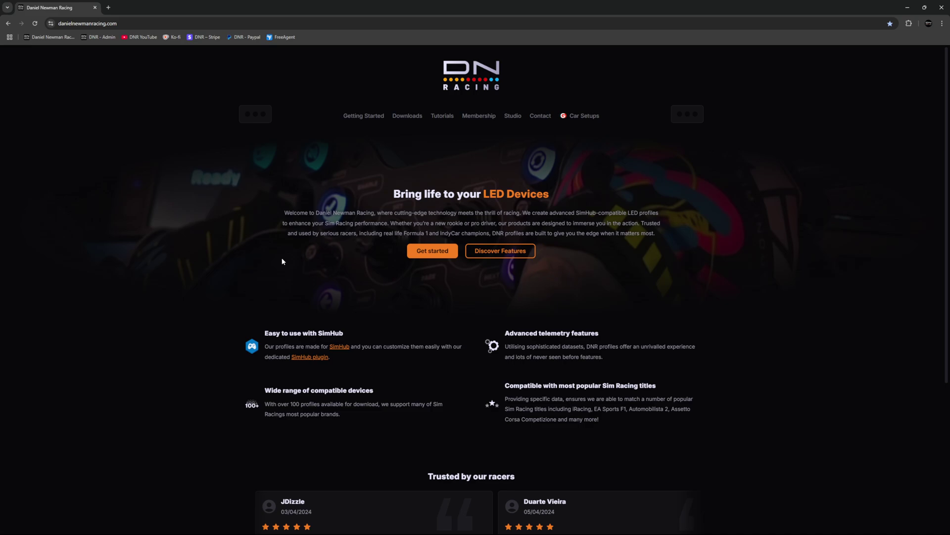
pyautogui.click(414, 122)
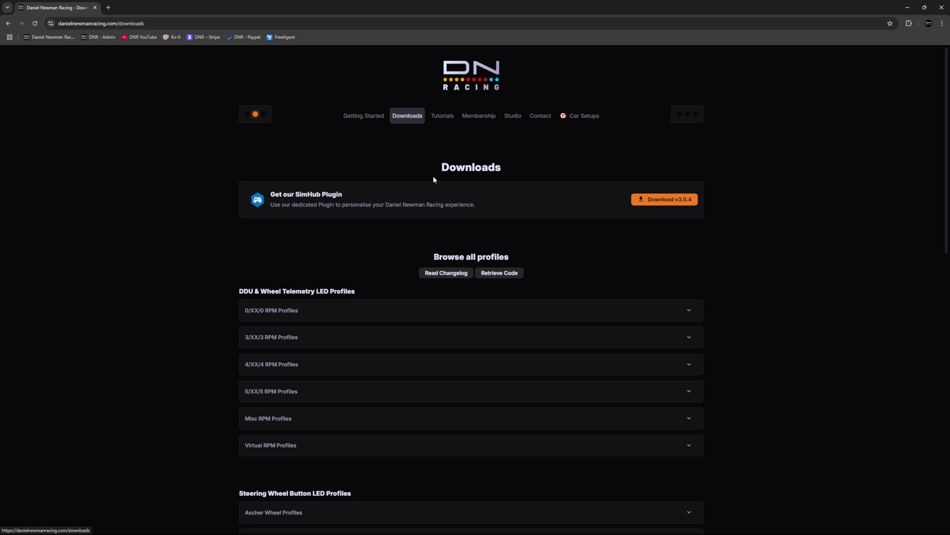
pyautogui.scroll(-9, 428, 213)
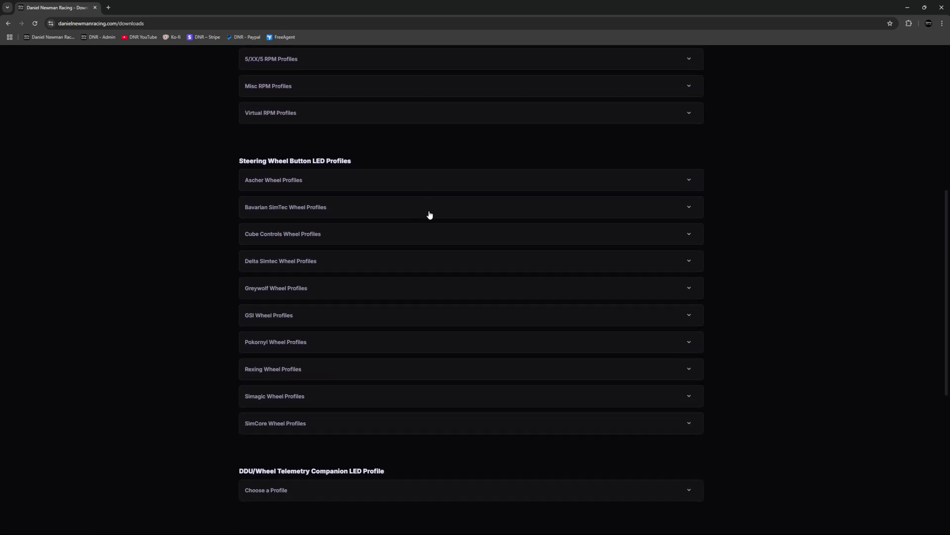
pyautogui.scroll(-4, 427, 225)
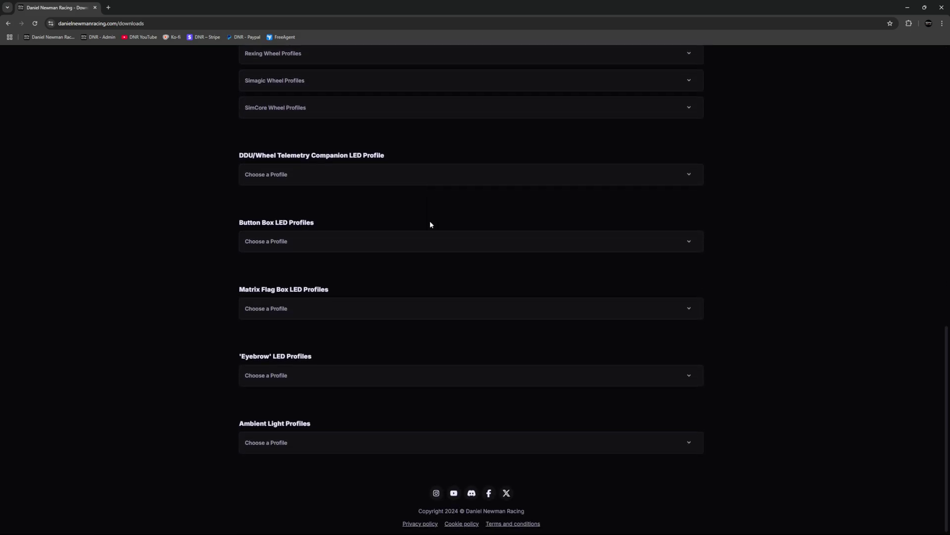
pyautogui.click(340, 309)
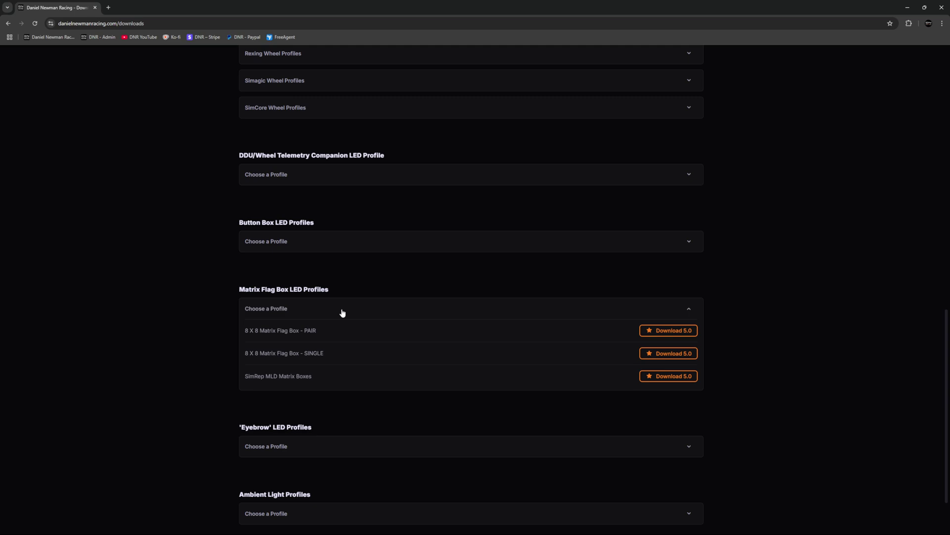
pyautogui.scroll(-1, 345, 314)
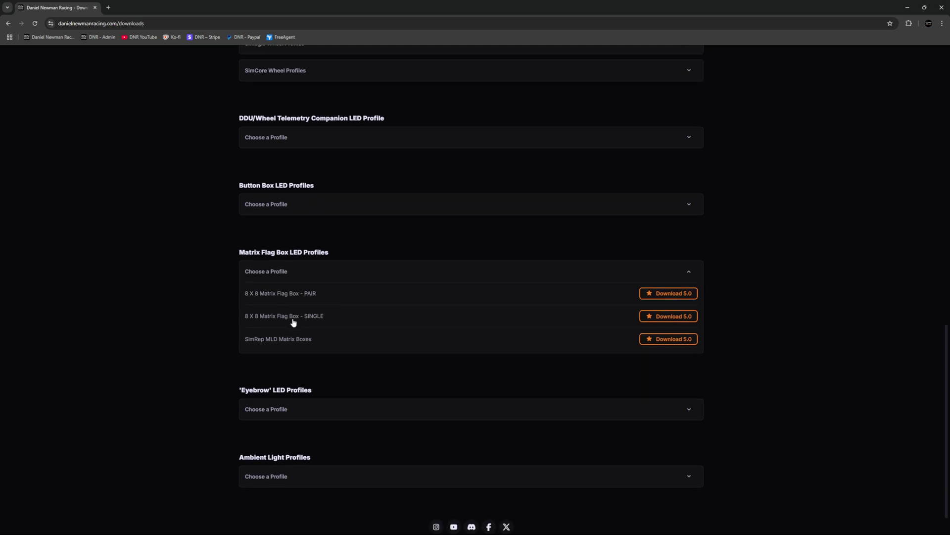
# Start the 8 X 8 Matrix Flag Box - SINGLE download and copy the membership code from the e-mail
pyautogui.click(676, 319)
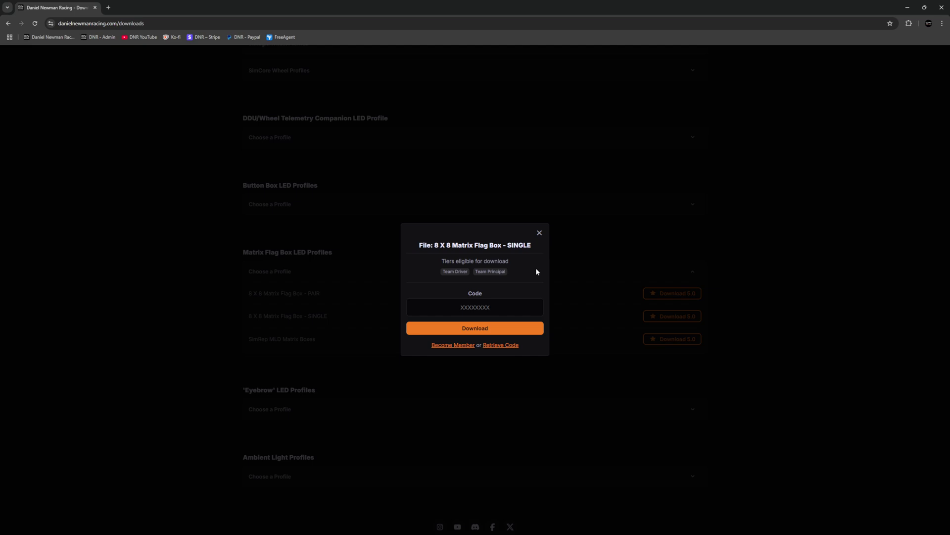
pyautogui.moveTo(44, 526)
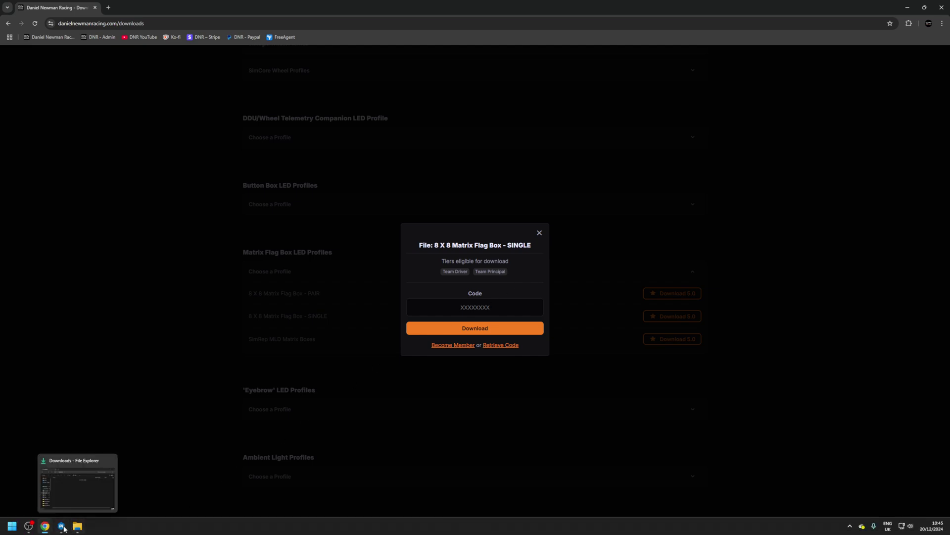
pyautogui.click(111, 498)
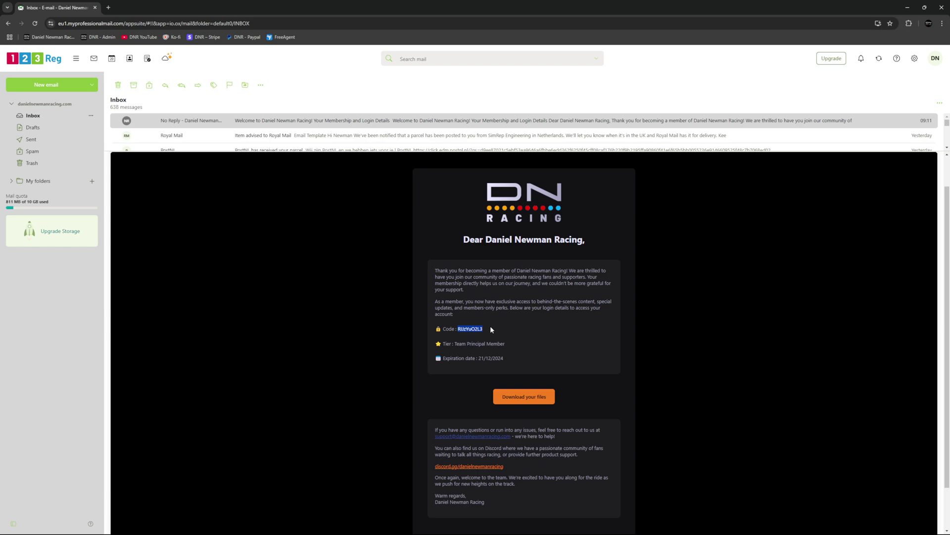
pyautogui.moveTo(486, 329); pyautogui.dragTo(457, 328)
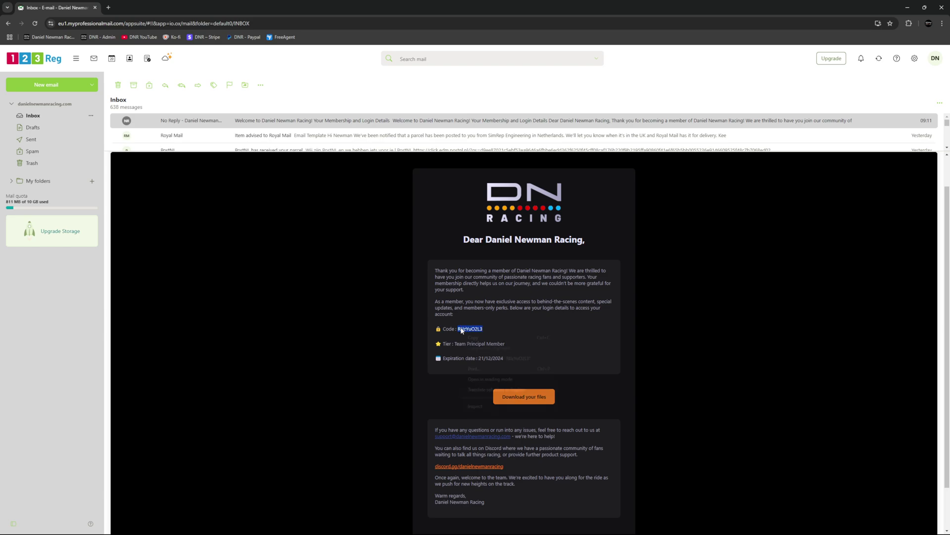
pyautogui.rightClick(458, 328)
pyautogui.click(476, 336)
# Paste the membership code into the Code field and download the profile zip
pyautogui.click(908, 8)
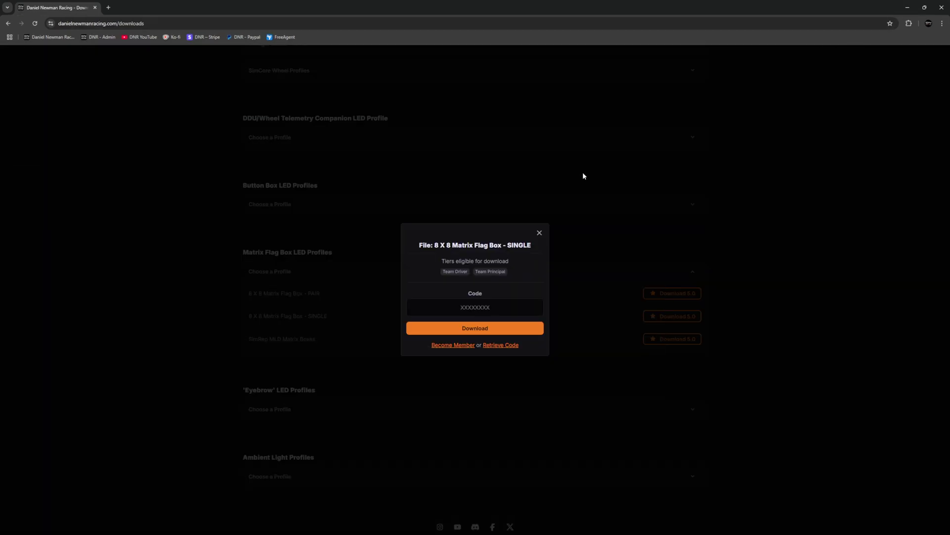
pyautogui.click(458, 314)
pyautogui.rightClick(458, 313)
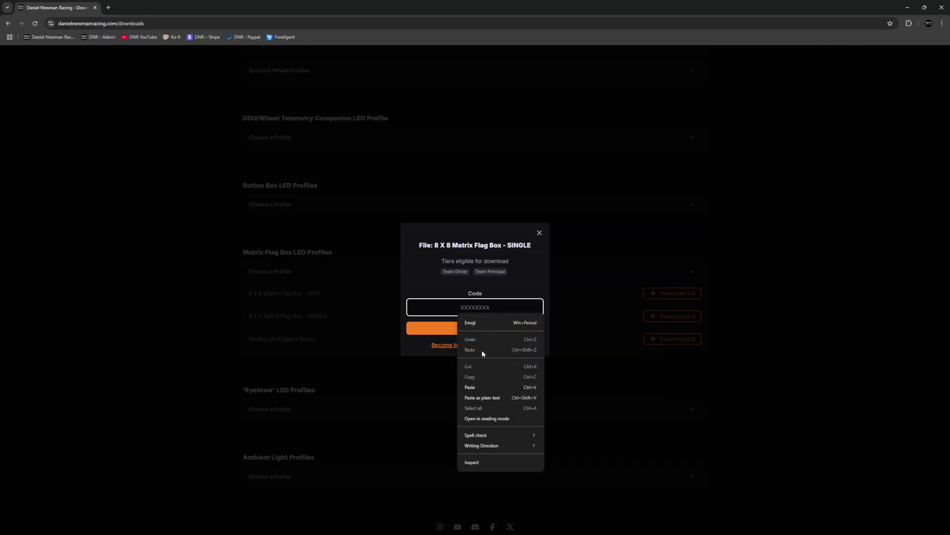
pyautogui.click(479, 388)
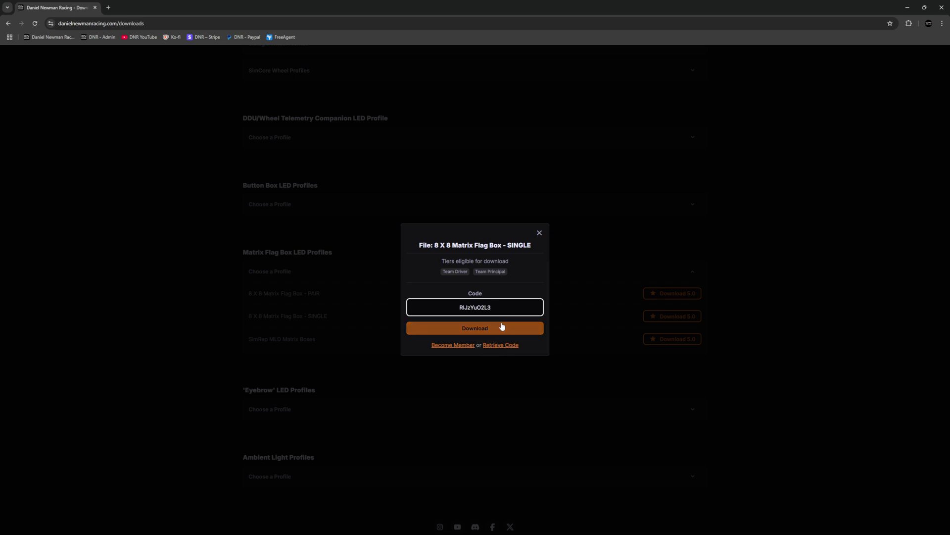
pyautogui.click(496, 329)
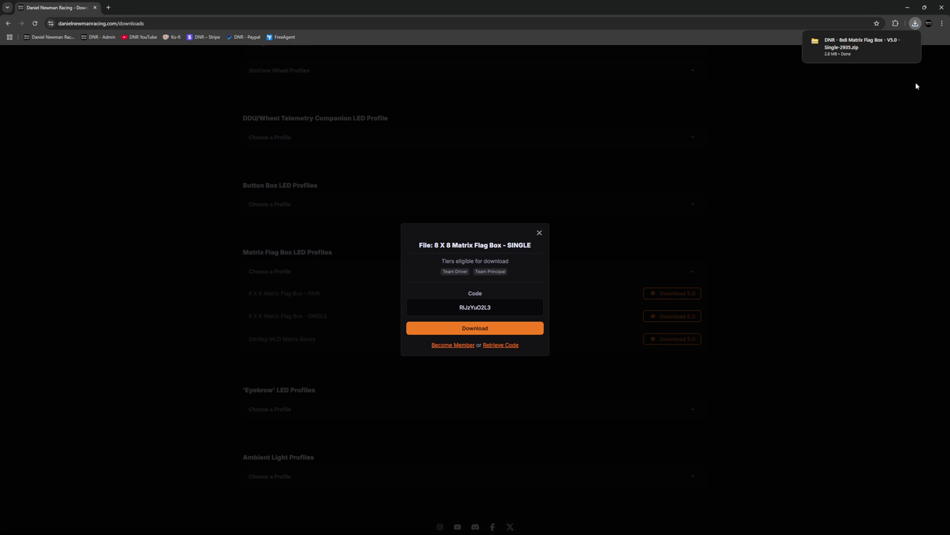
# Extract the downloaded zip to 'DNR - 8x8 Matrix Flag Box - V5.0 - Single-2935' in Downloads
pyautogui.click(907, 7)
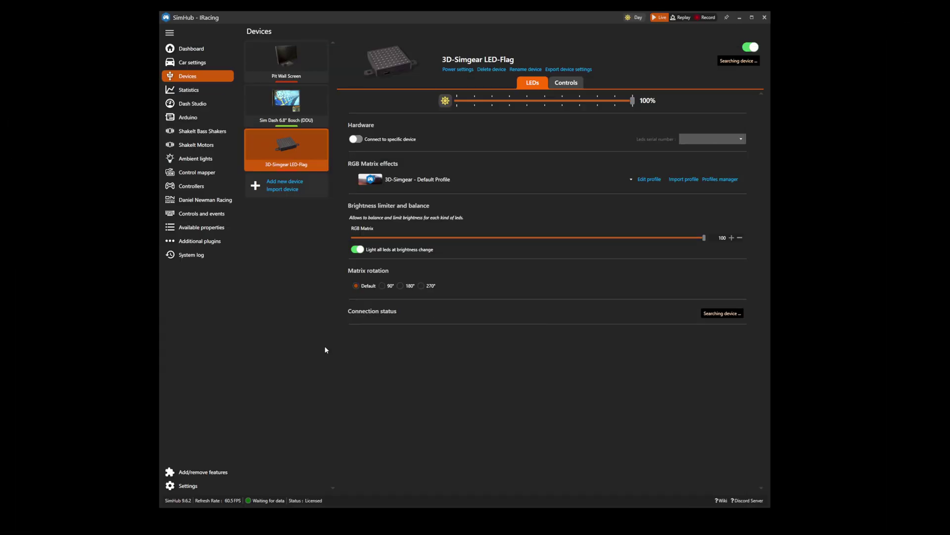
pyautogui.click(78, 526)
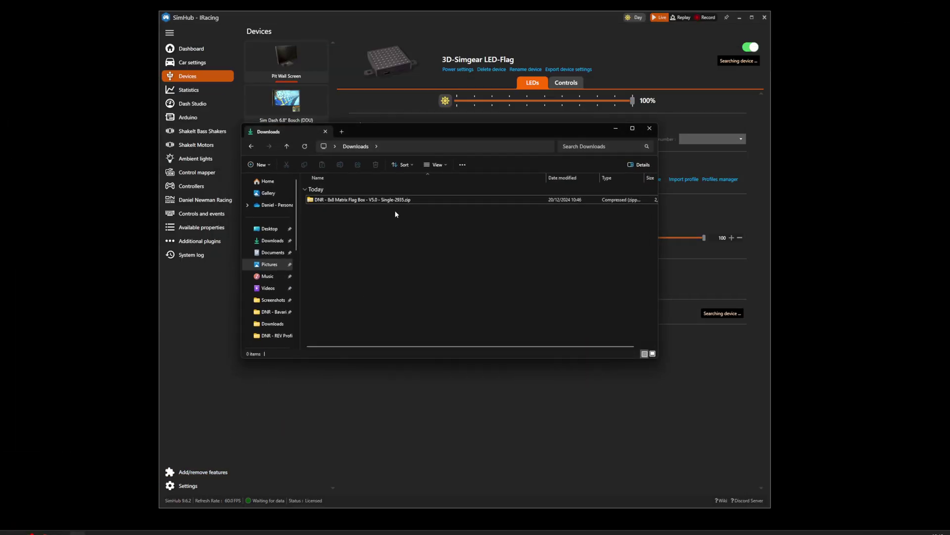
pyautogui.click(355, 203)
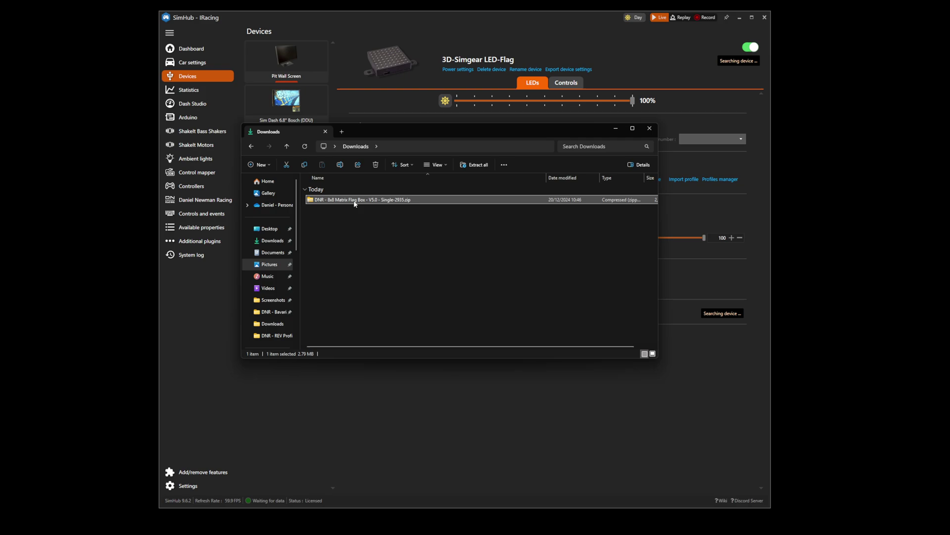
pyautogui.click(475, 166)
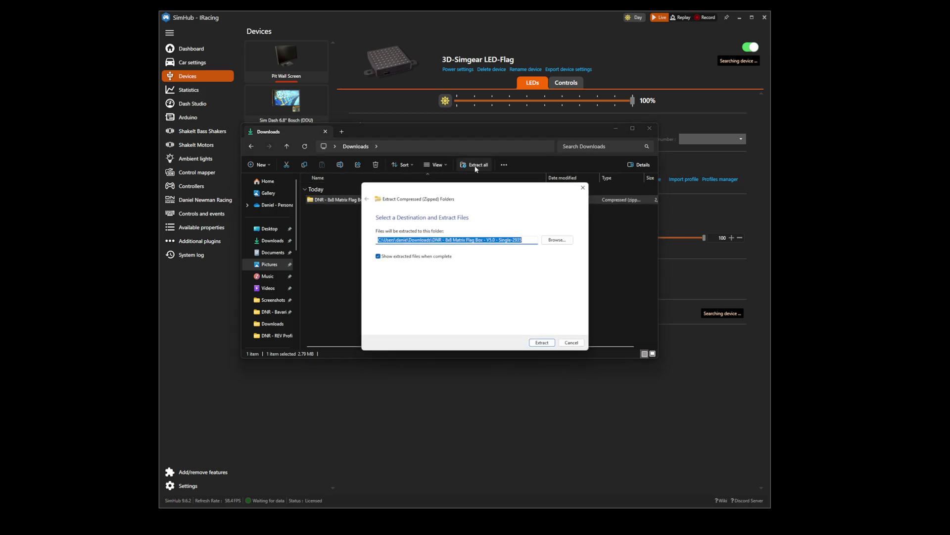
pyautogui.click(539, 343)
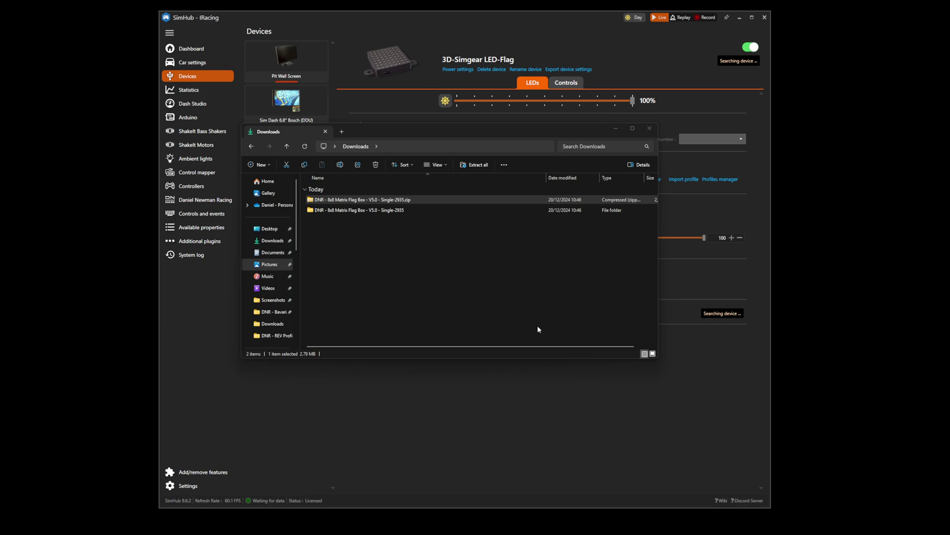
pyautogui.click(732, 405)
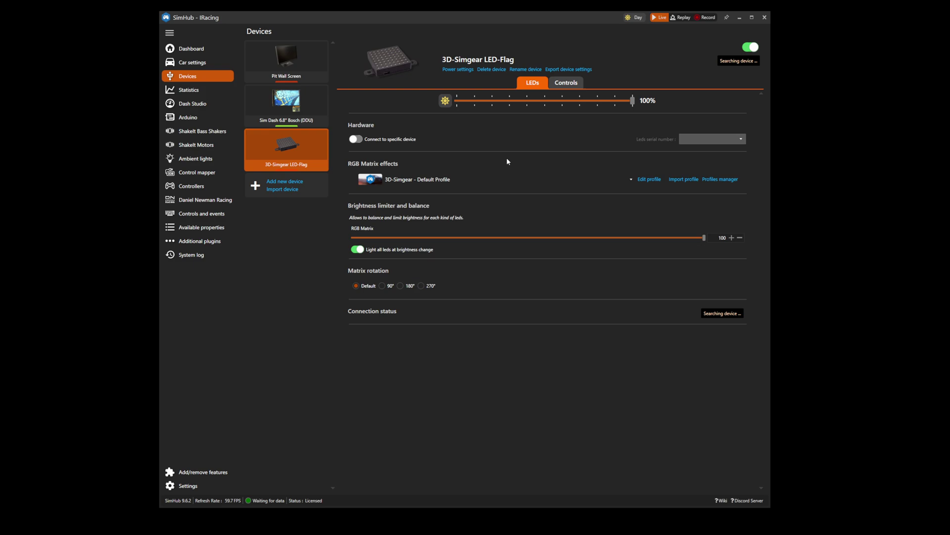
# Import the Single .ledsprofile for the LED-Flag device, disable automatic switching, and load it
pyautogui.click(716, 179)
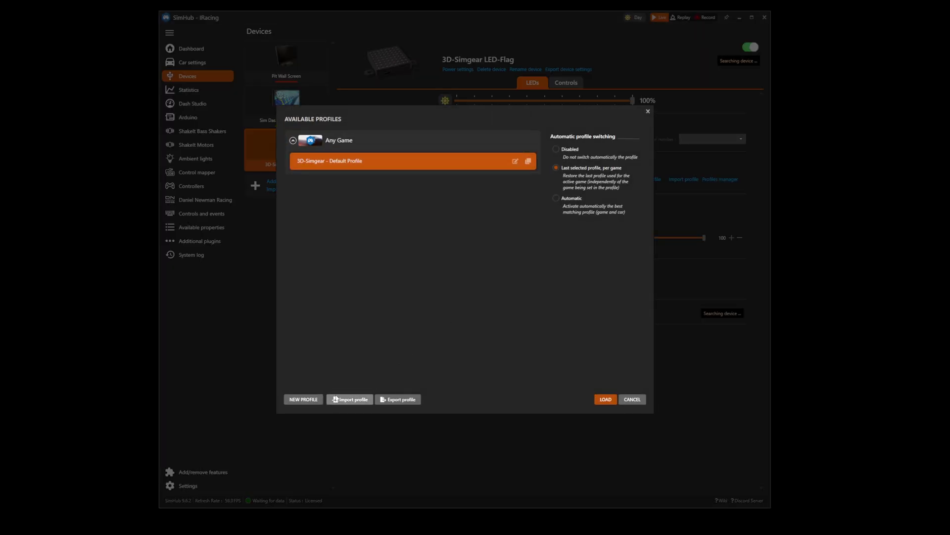
pyautogui.click(350, 399)
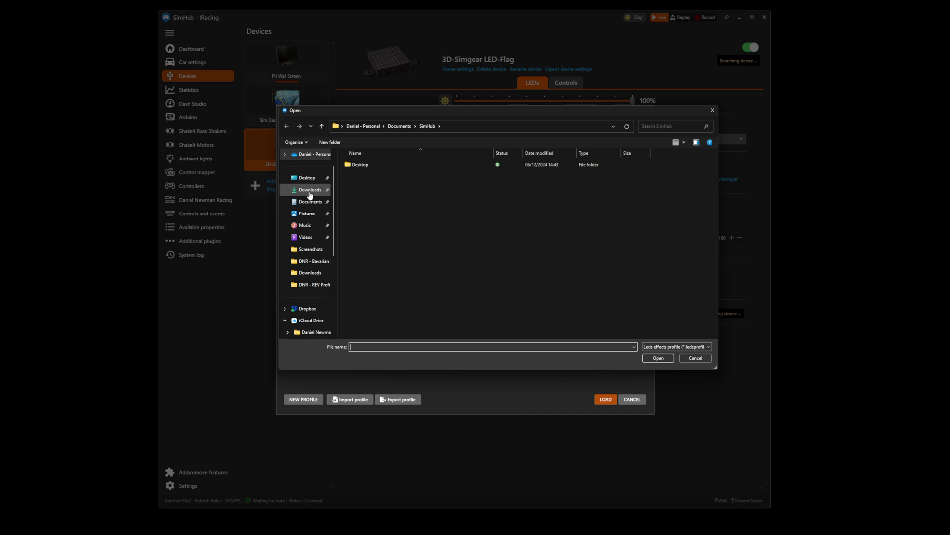
pyautogui.click(310, 192)
pyautogui.doubleClick(385, 176)
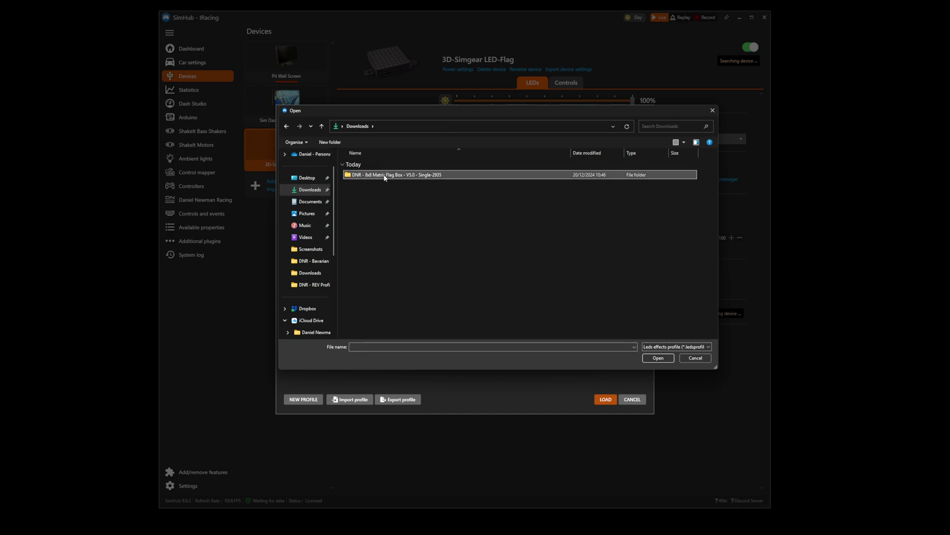
pyautogui.rightClick(385, 178)
pyautogui.doubleClick(373, 179)
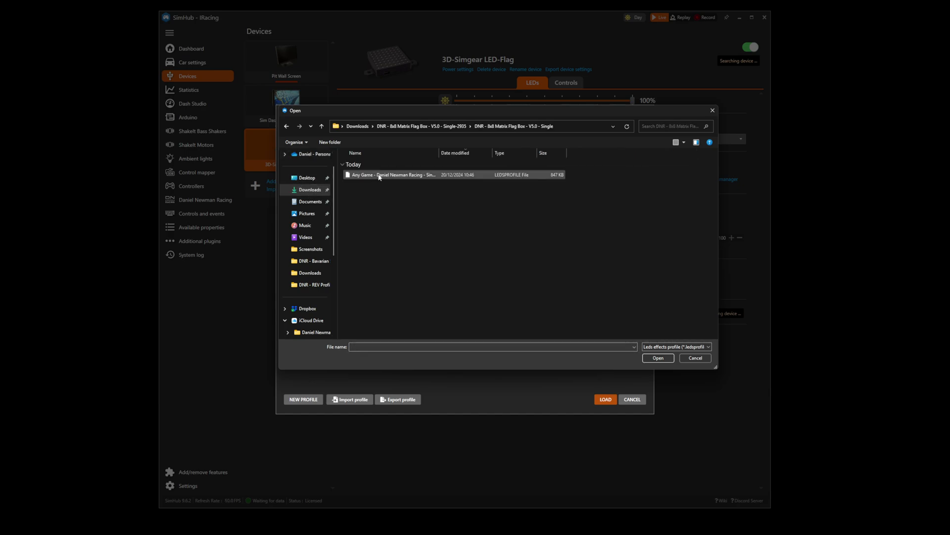
pyautogui.click(398, 175)
pyautogui.click(658, 358)
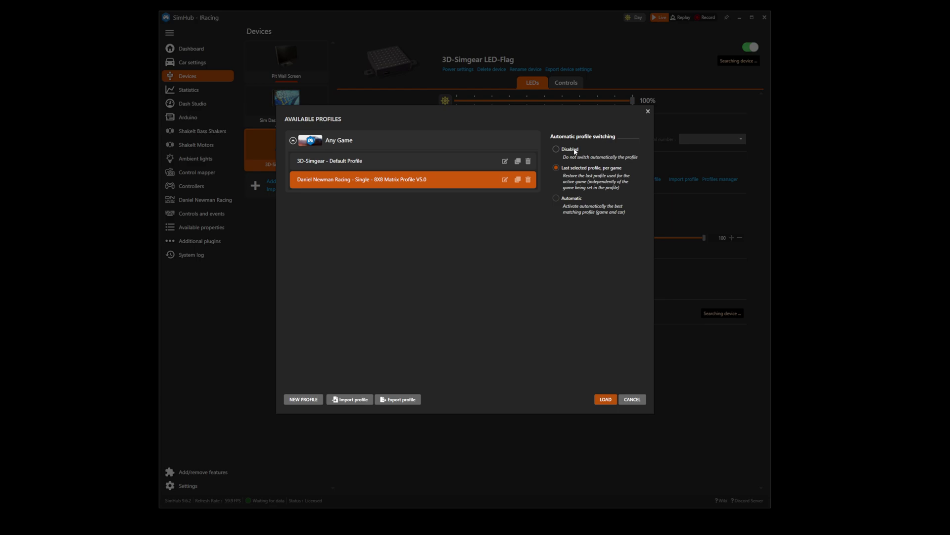
pyautogui.click(575, 151)
pyautogui.click(606, 400)
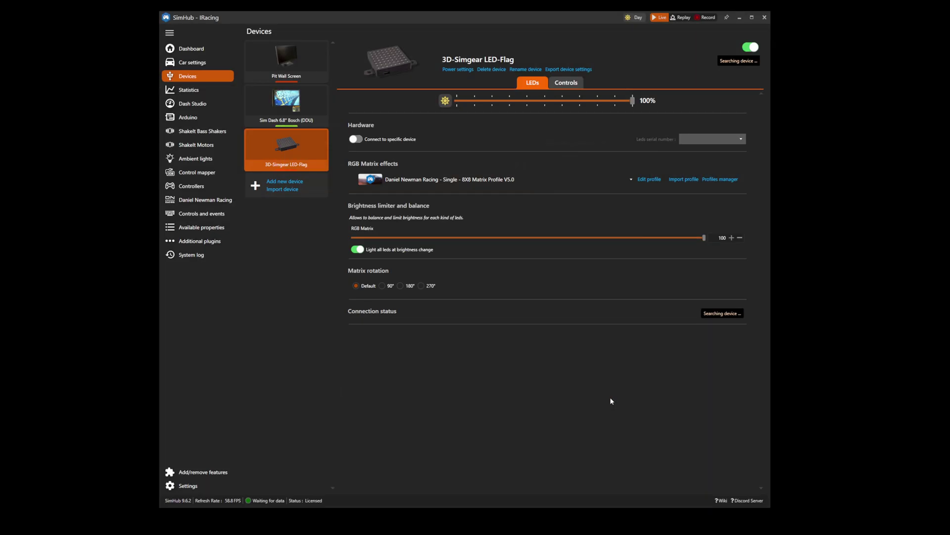
# Import the Single 8X8 Matrix .ledsprofile into Arduino RGB Matrix and load it
pyautogui.click(195, 121)
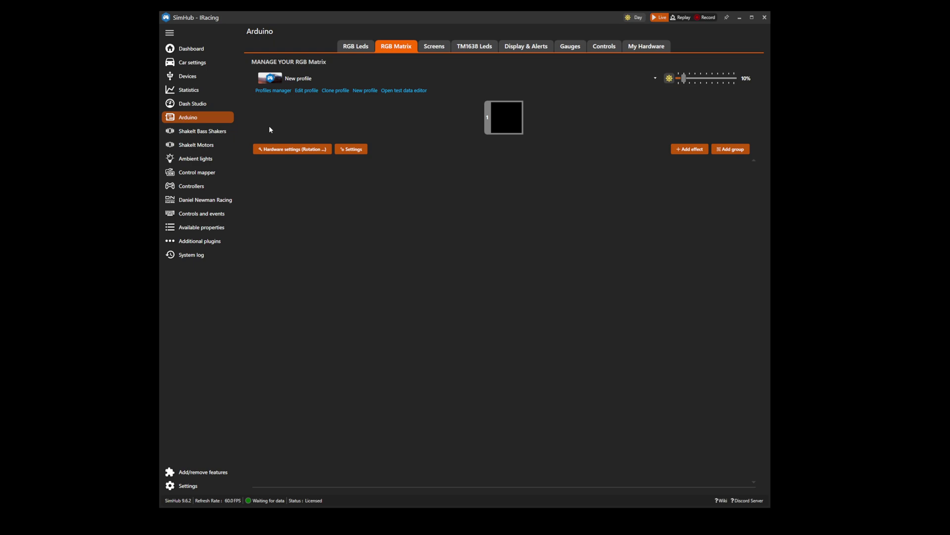
pyautogui.click(286, 92)
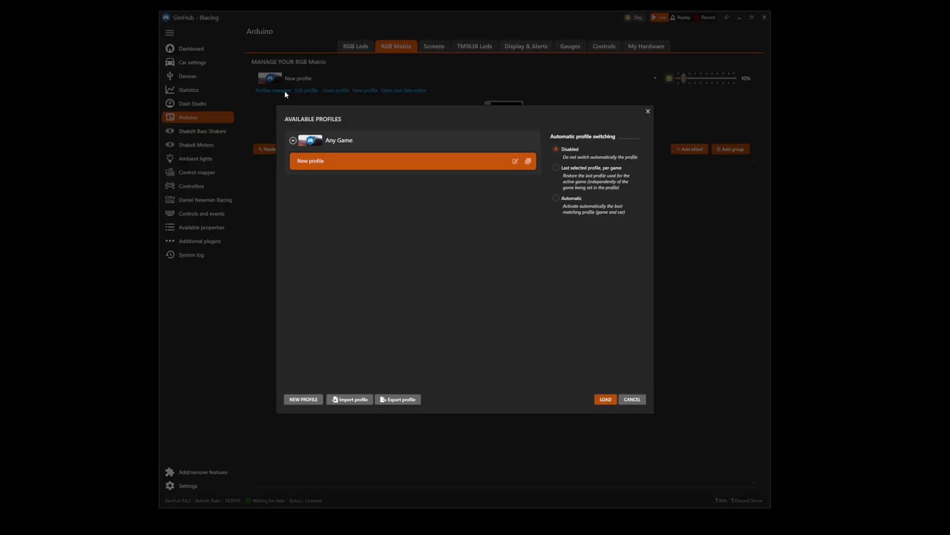
pyautogui.click(344, 400)
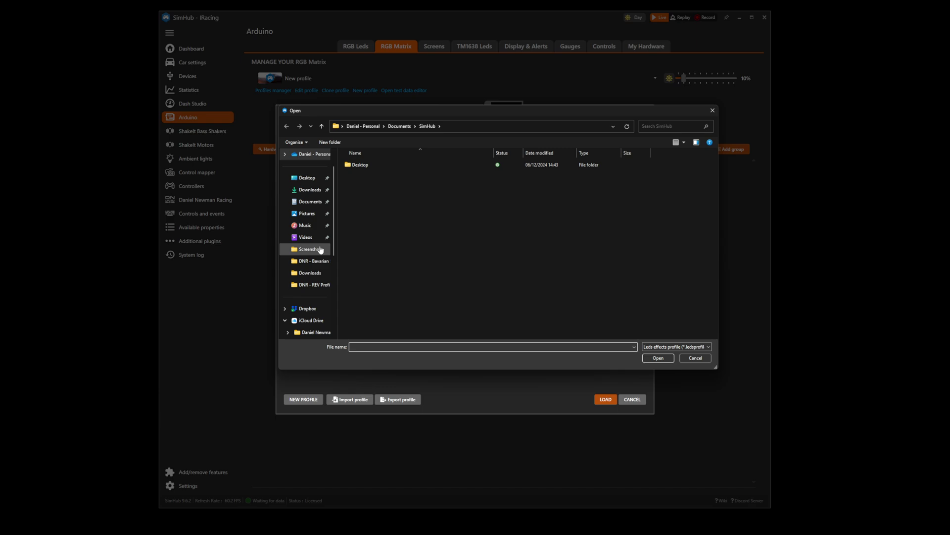
pyautogui.click(313, 191)
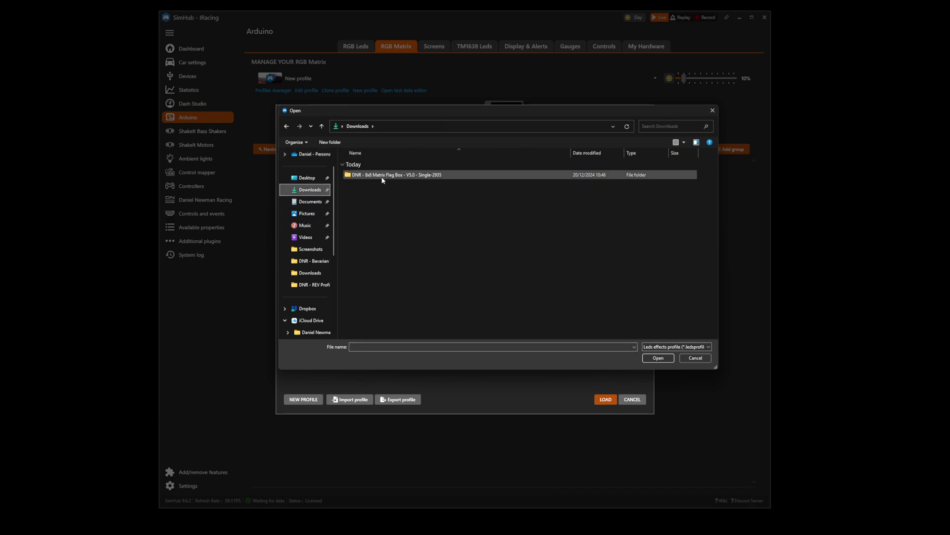
pyautogui.doubleClick(382, 177)
pyautogui.doubleClick(382, 177)
pyautogui.click(383, 177)
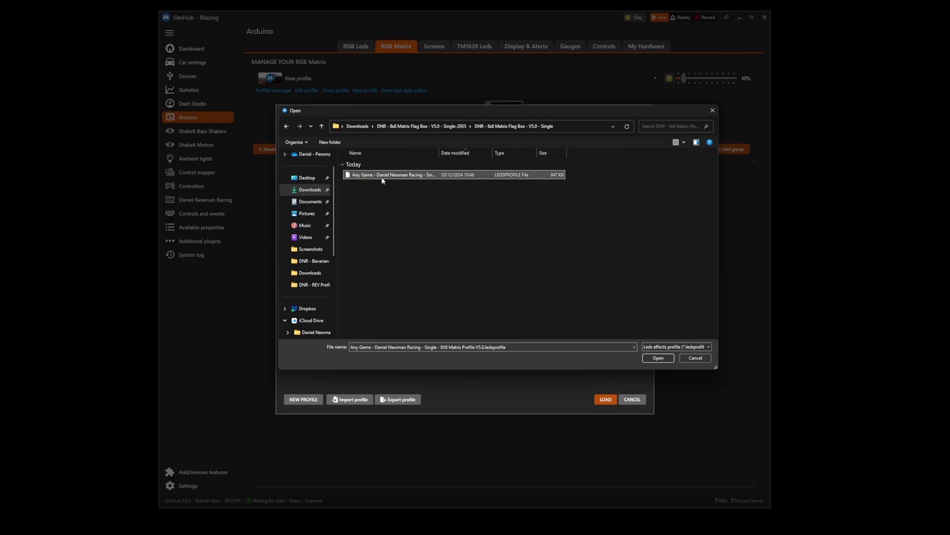
pyautogui.click(659, 358)
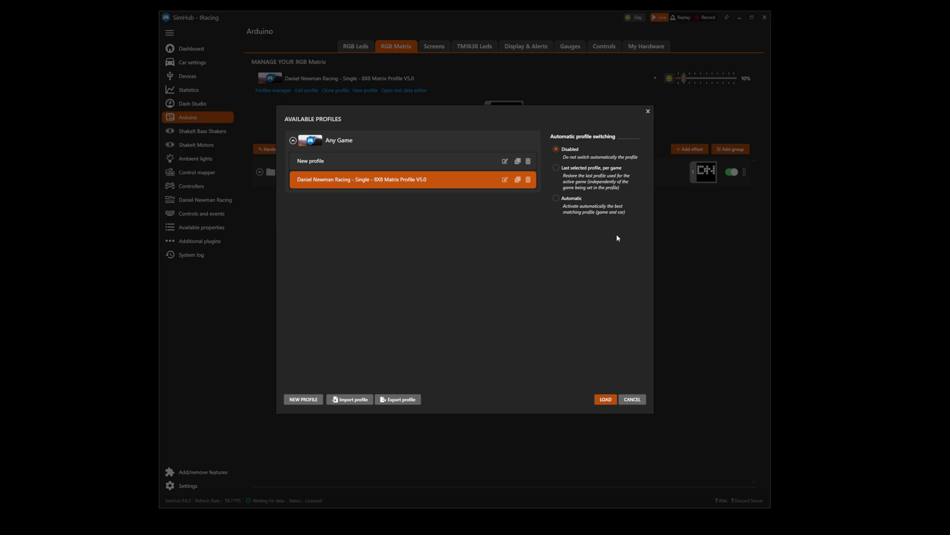
pyautogui.click(606, 398)
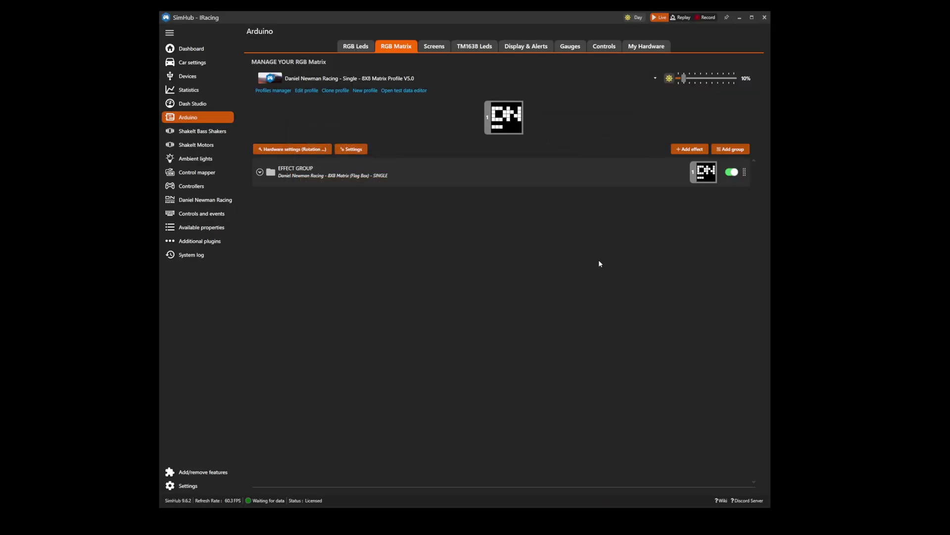